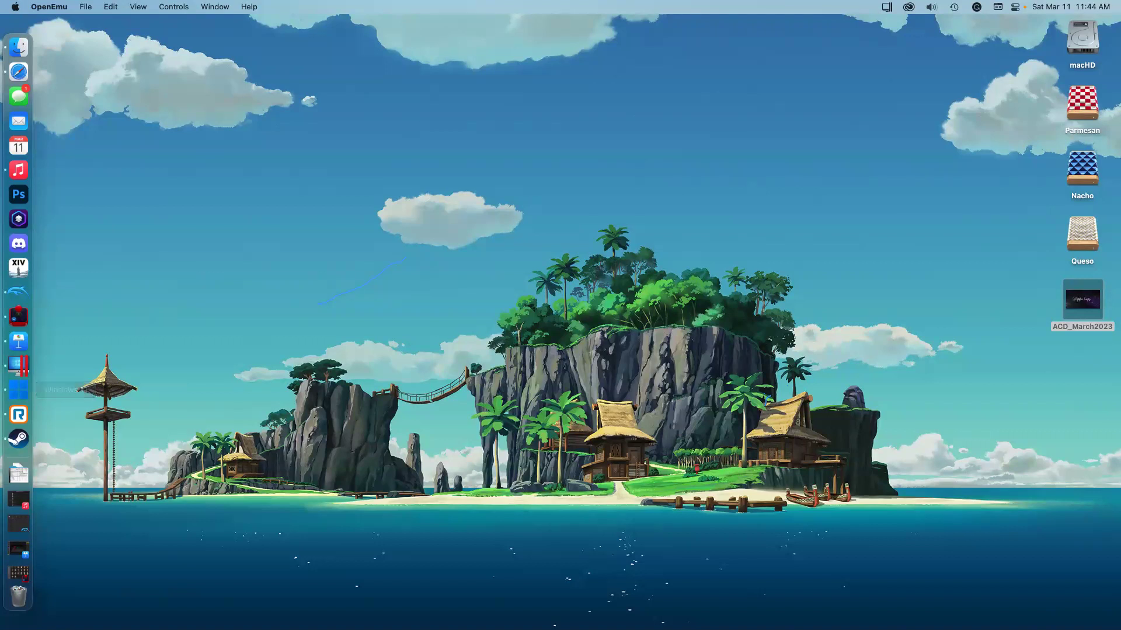
- Switch to Dolphin, open its graphics configuration, and review the Enhancements and Advanced settings
left_click(19, 295)
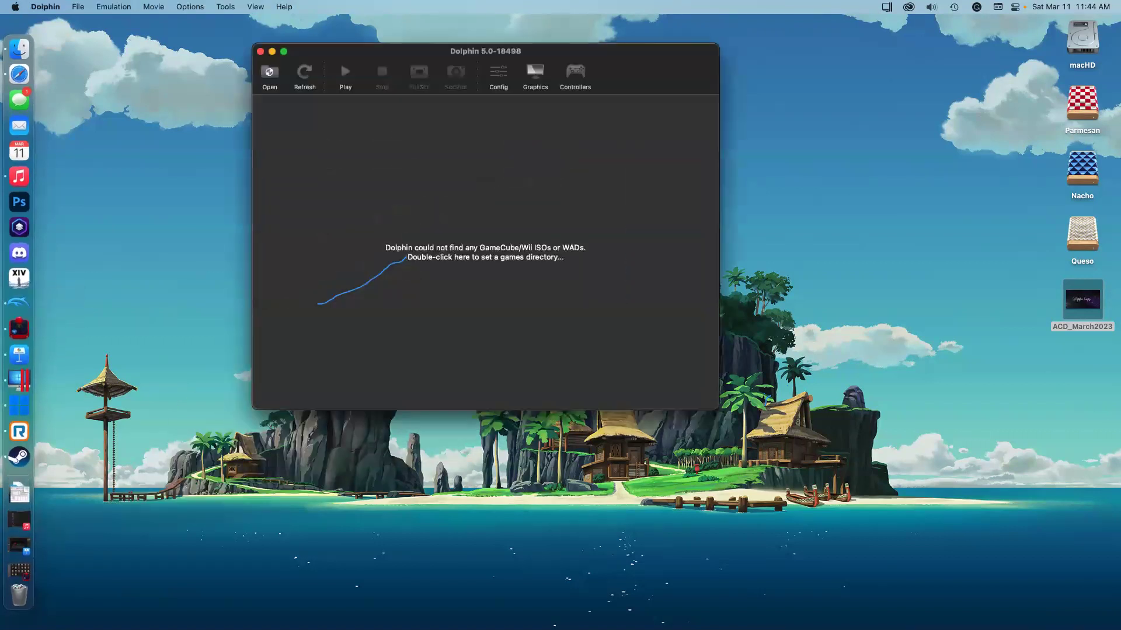
left_click_drag(341, 61, 414, 186)
left_click(610, 199)
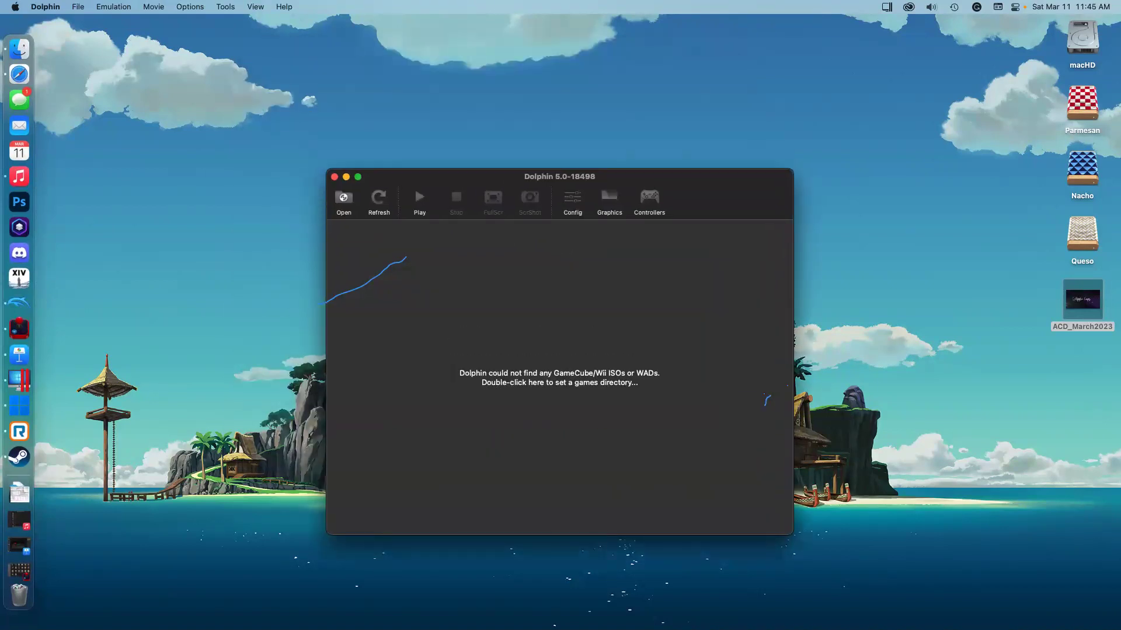
left_click_drag(467, 111, 615, 75)
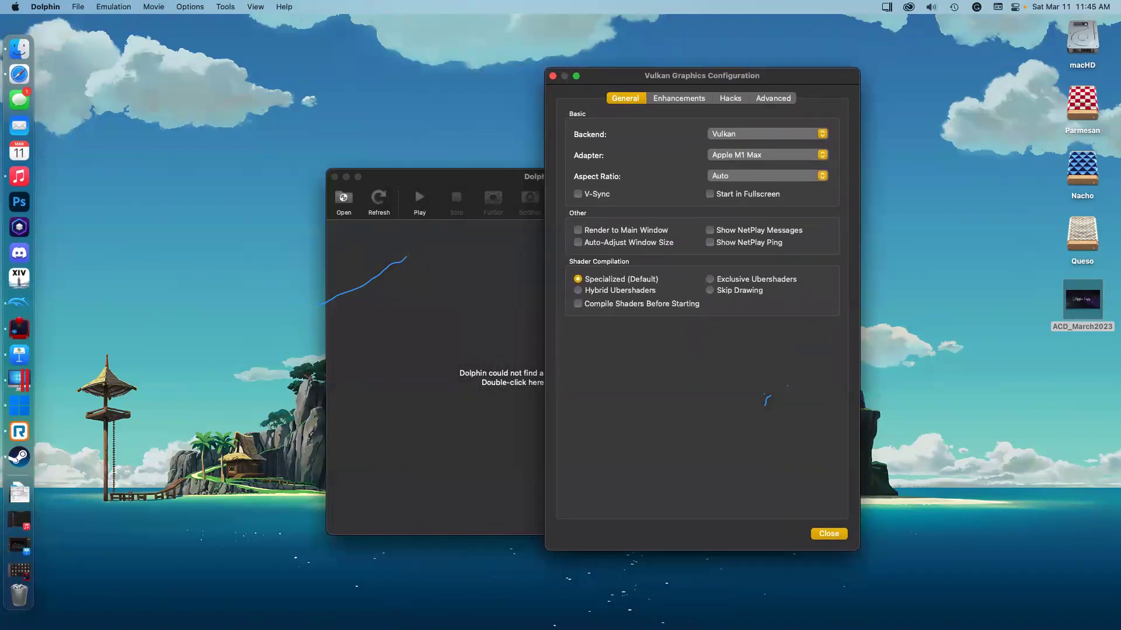
left_click(678, 99)
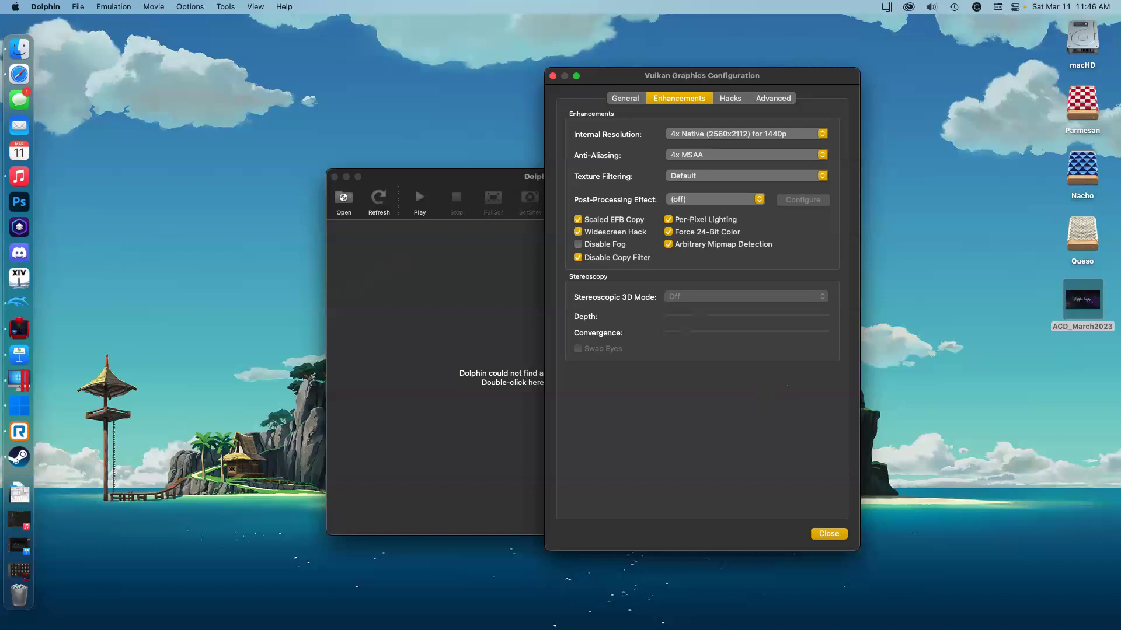
left_click(773, 98)
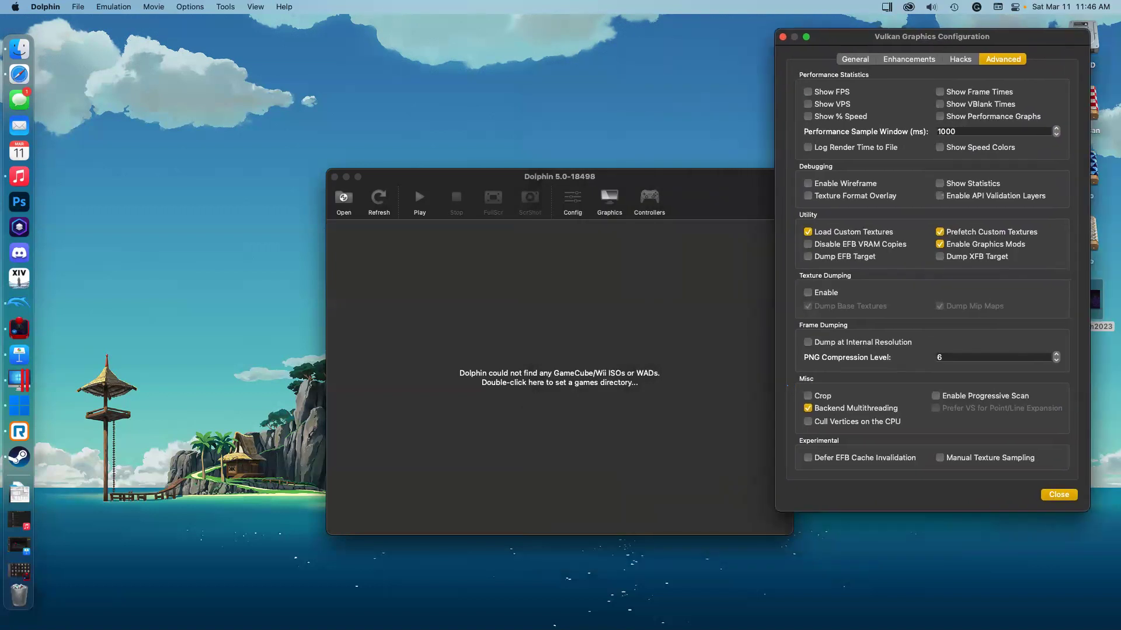
- Load the Super Mario Sunshine (Europe) ISO from the GameCube folder to start the game
left_click_drag(415, 186, 355, 165)
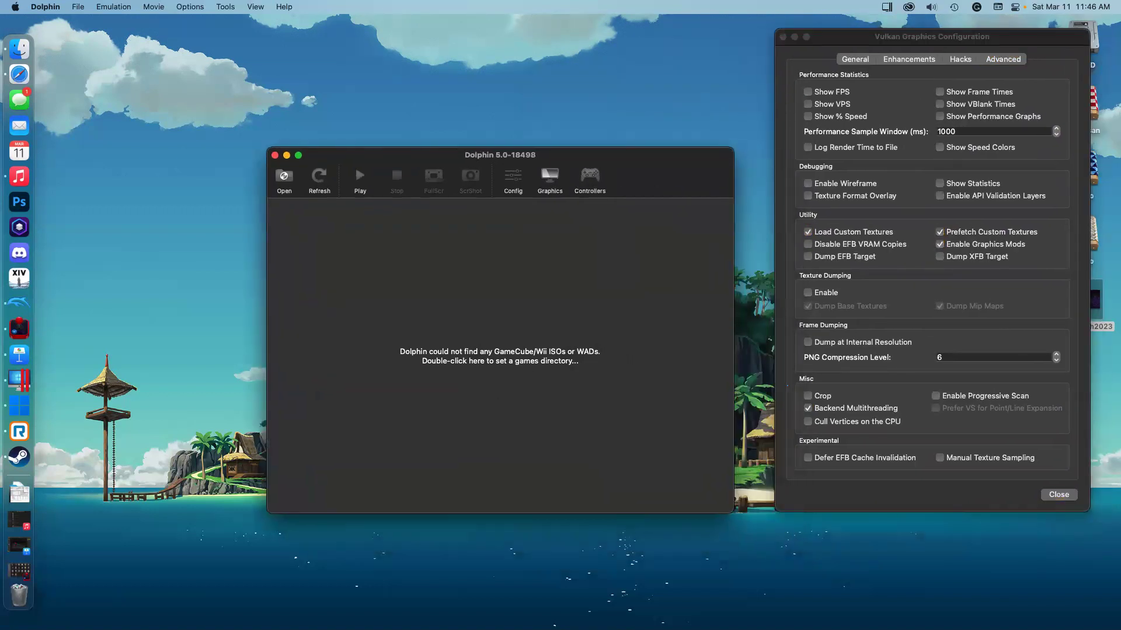
left_click(285, 175)
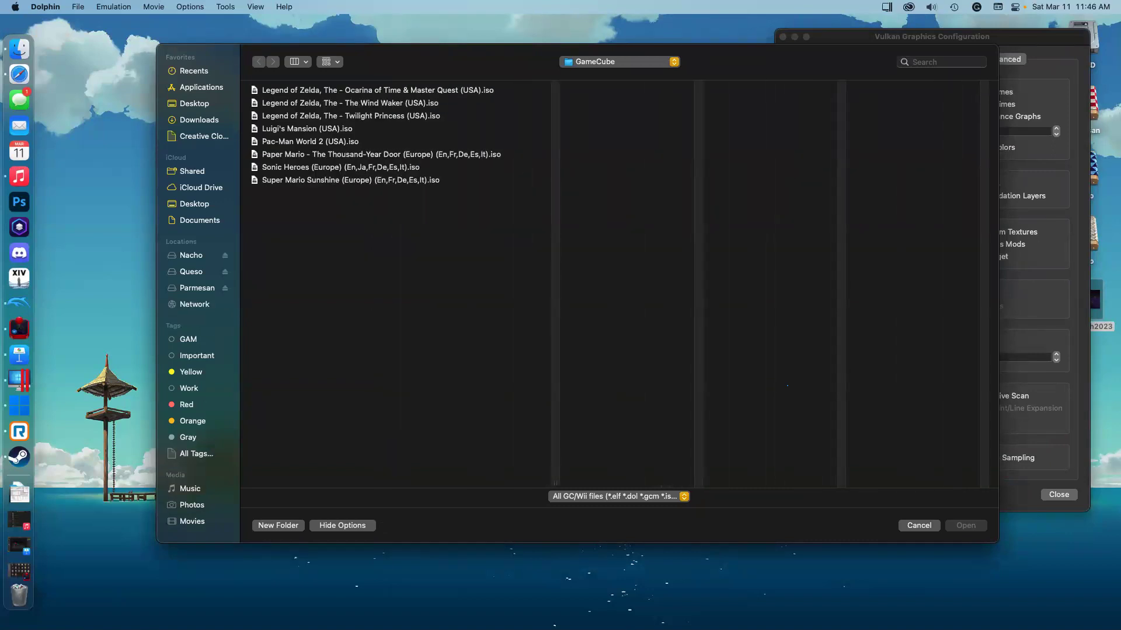
left_click(350, 180)
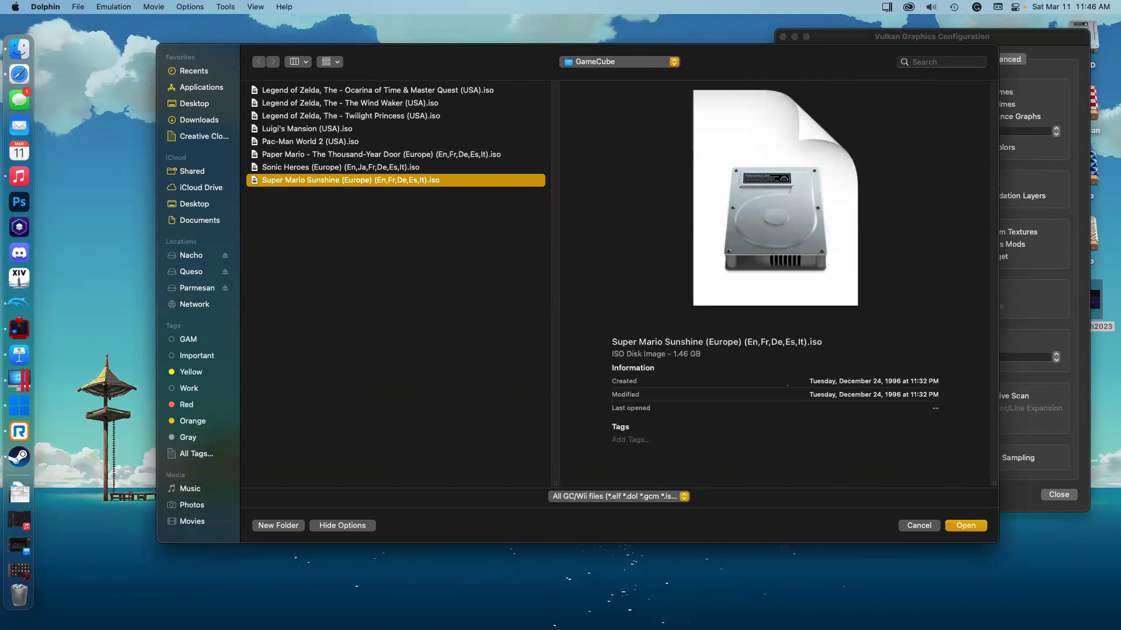
key("Return")
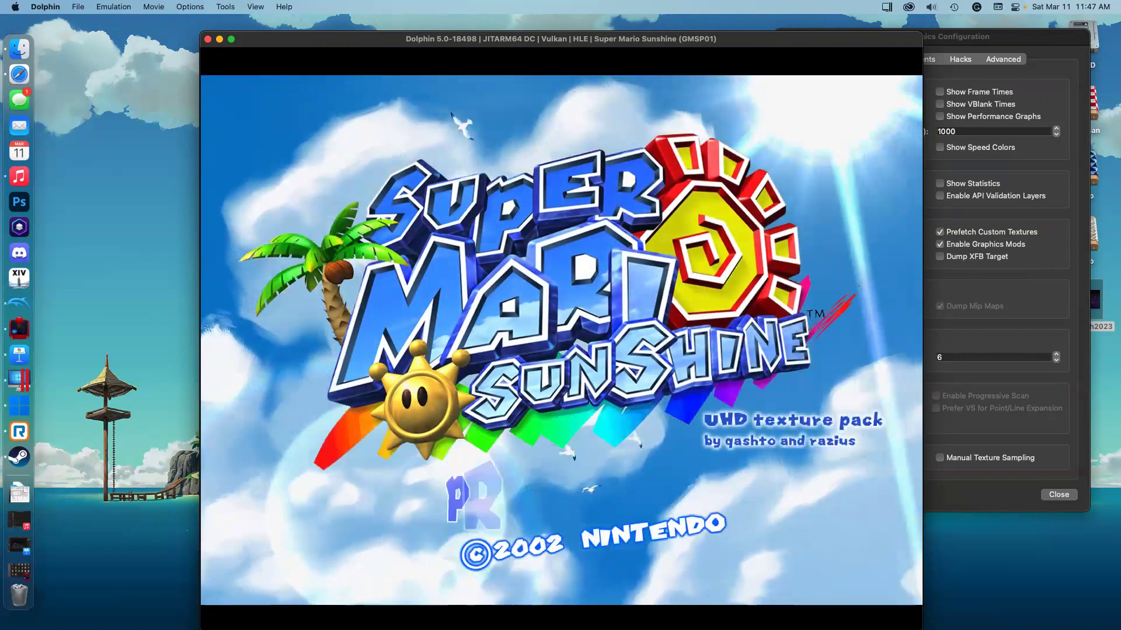
- Start the game from the title screen, load saved file A and enter Bianco Hills Episode 5
key("Return")
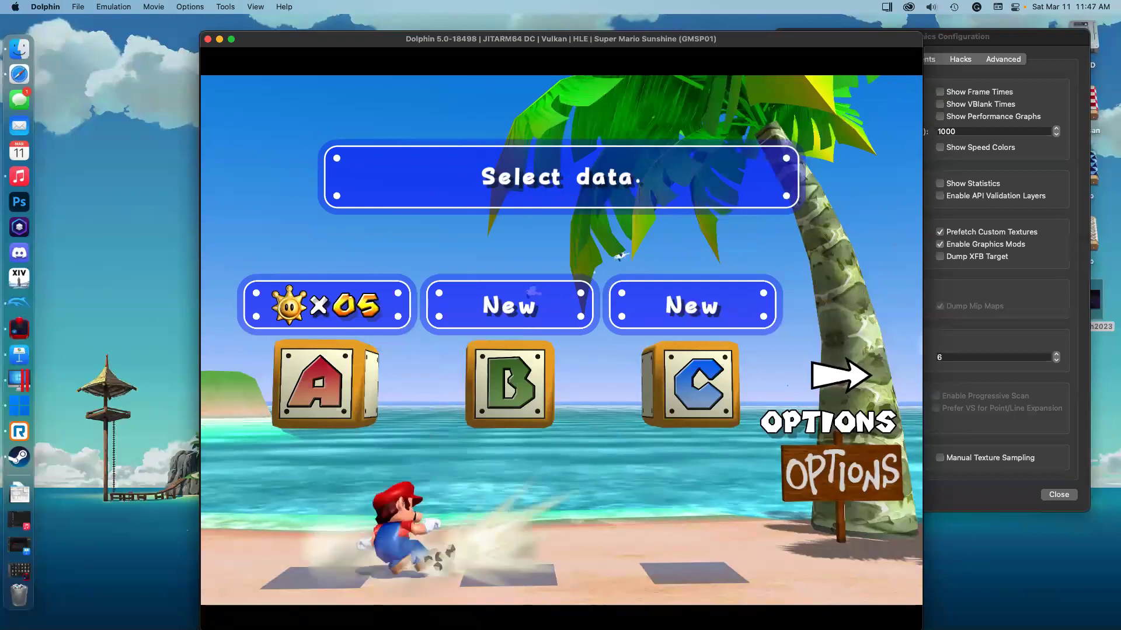
key("x")
key("x")
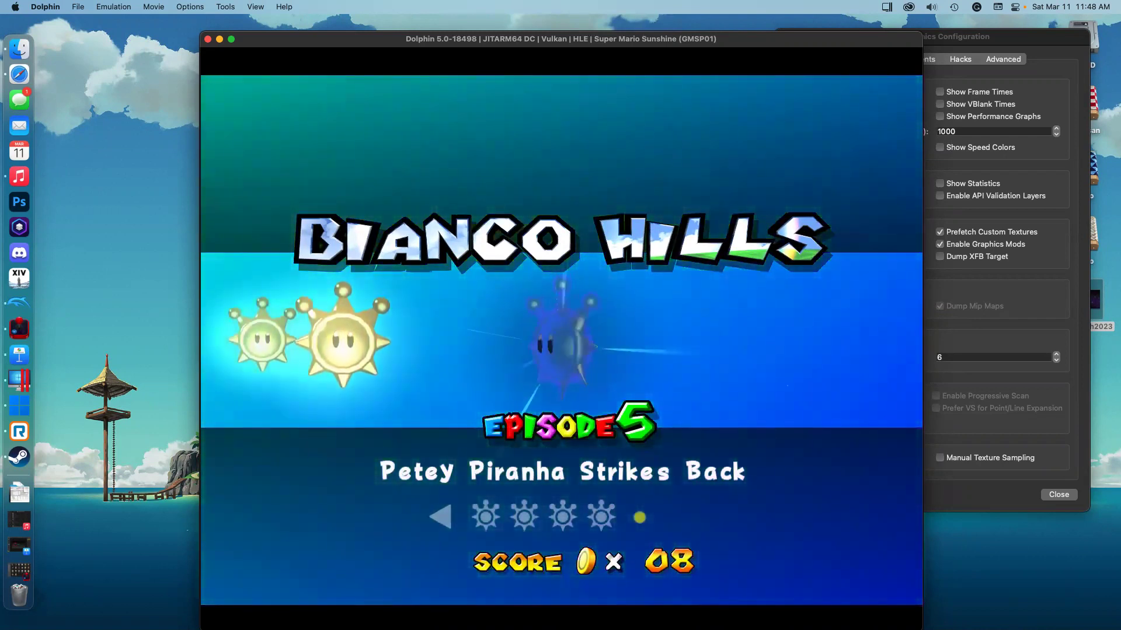
key("x")
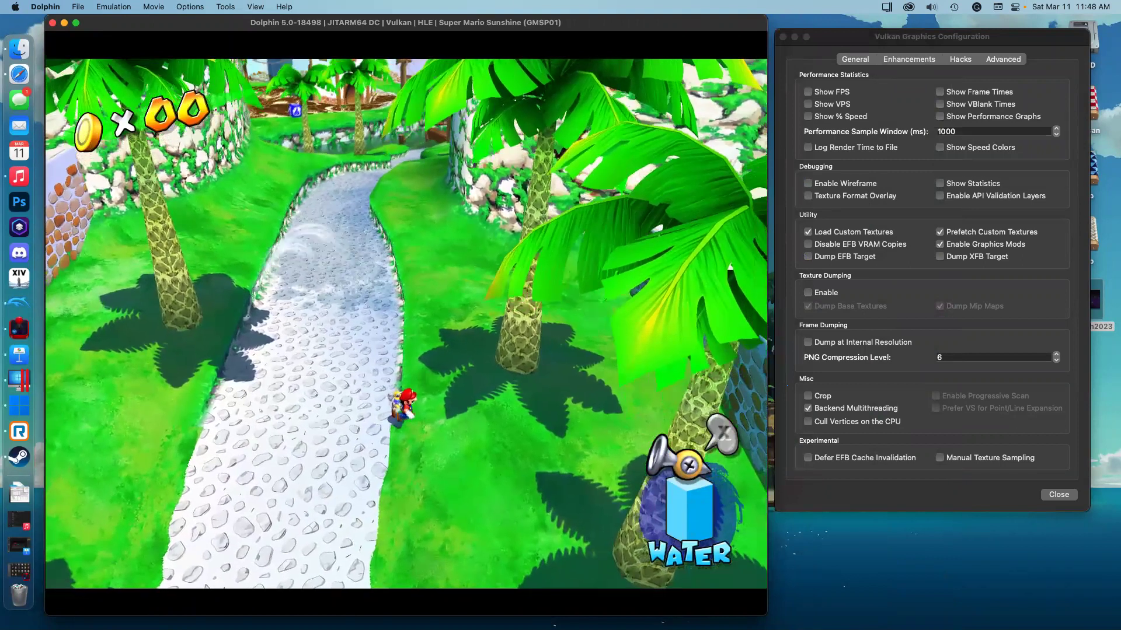
- Turn off Load Custom Textures and Enable Graphics Mods in the Vulkan graphics configuration
key("super+grave")
mouse_move(841, 233)
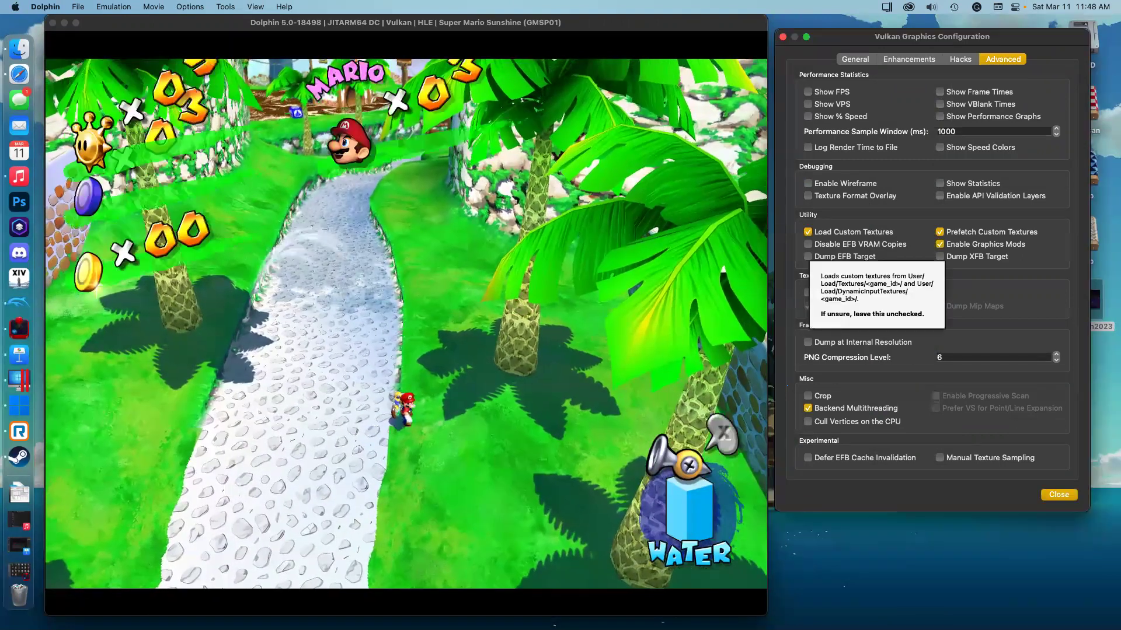
left_click(841, 232)
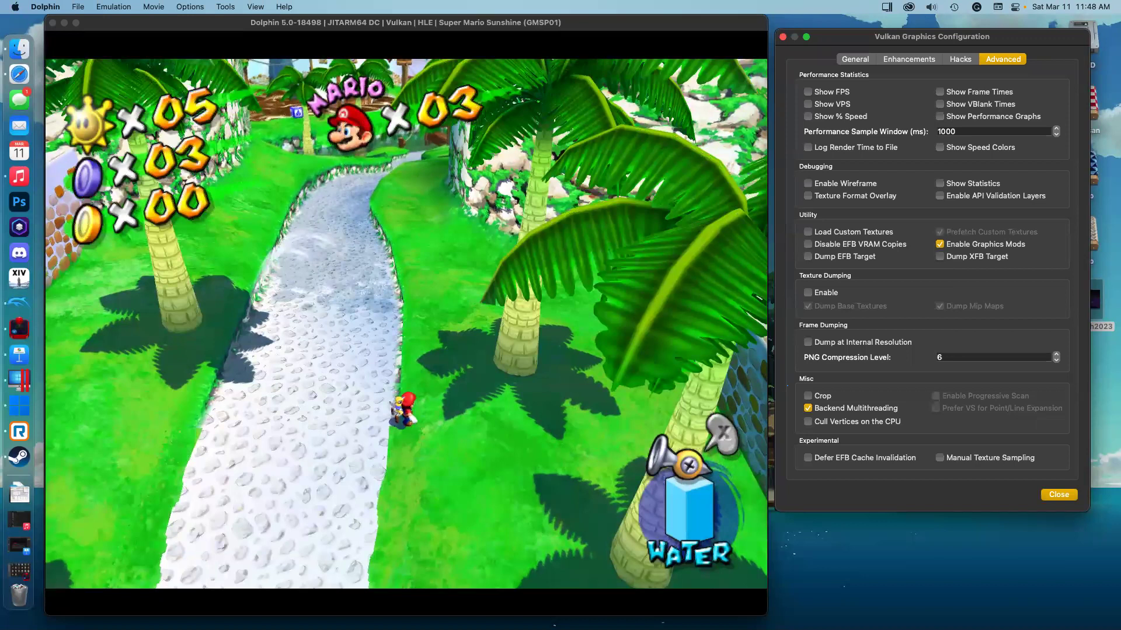
left_click(940, 244)
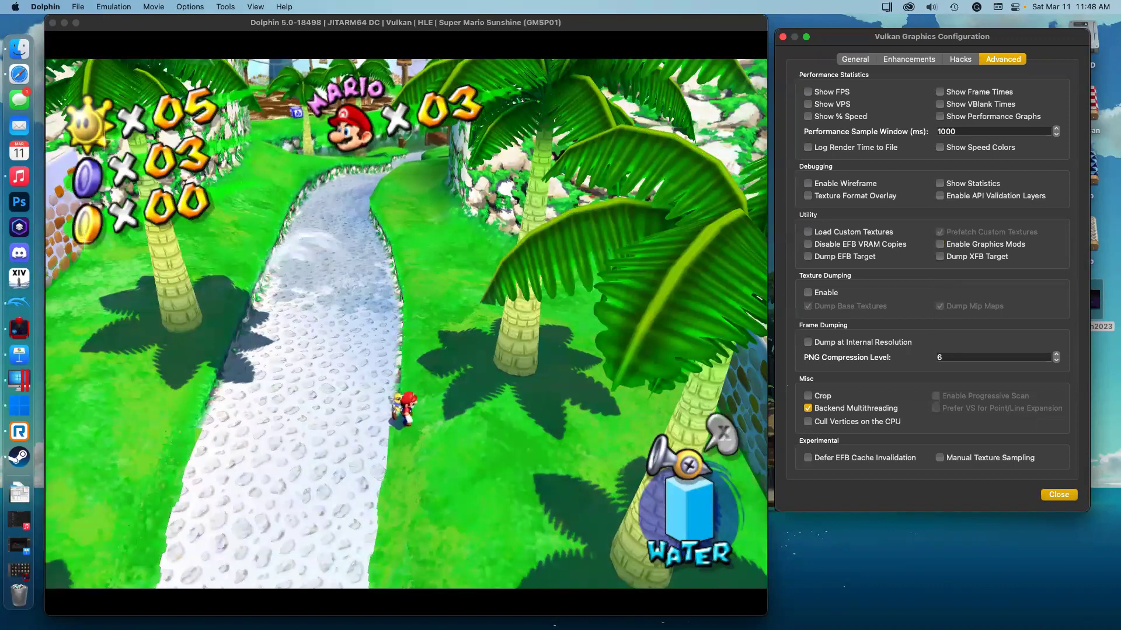
- Set the internal resolution to Native (640x528) and return to the running game
key("ctrl+shift+Tab")
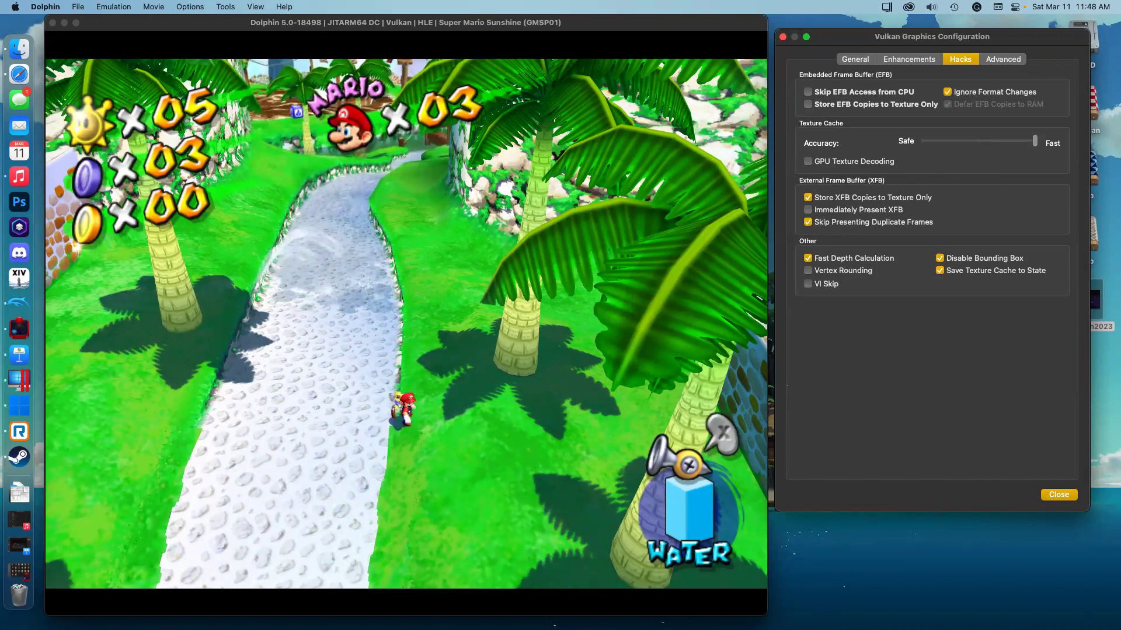
key("ctrl+shift+Tab")
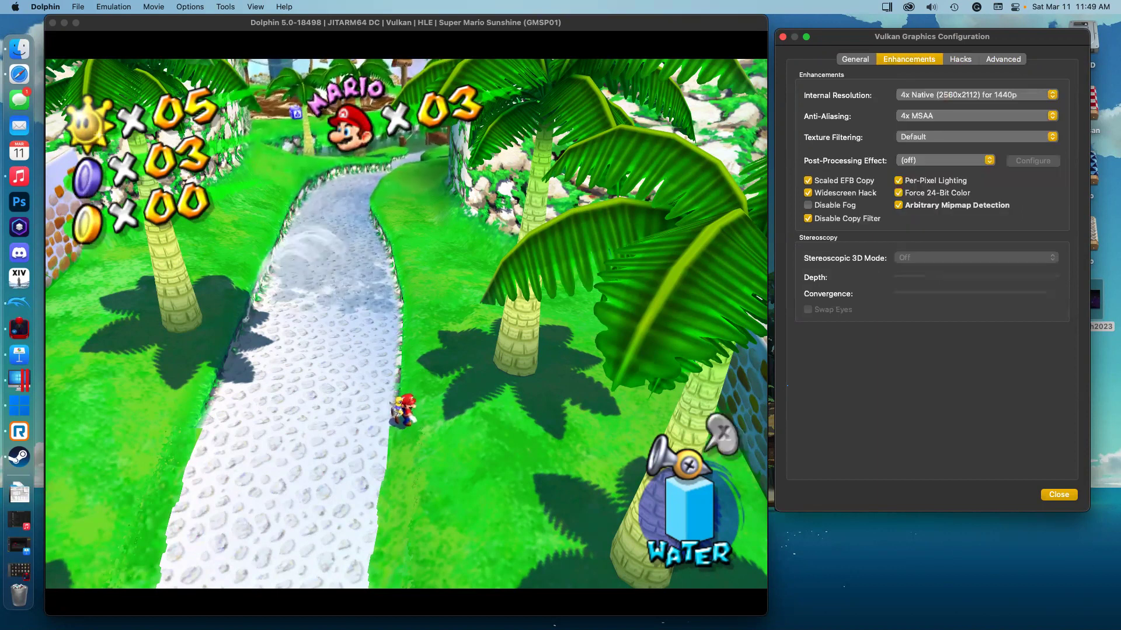
key("space")
key("Up")
key("Up")
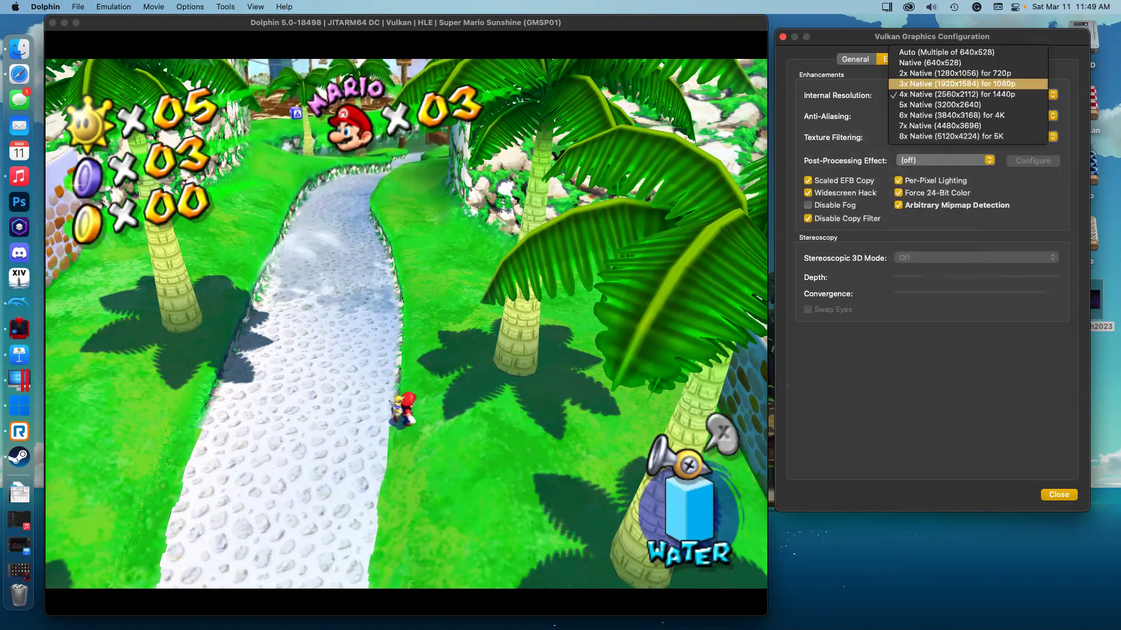
key("Up")
key("Return")
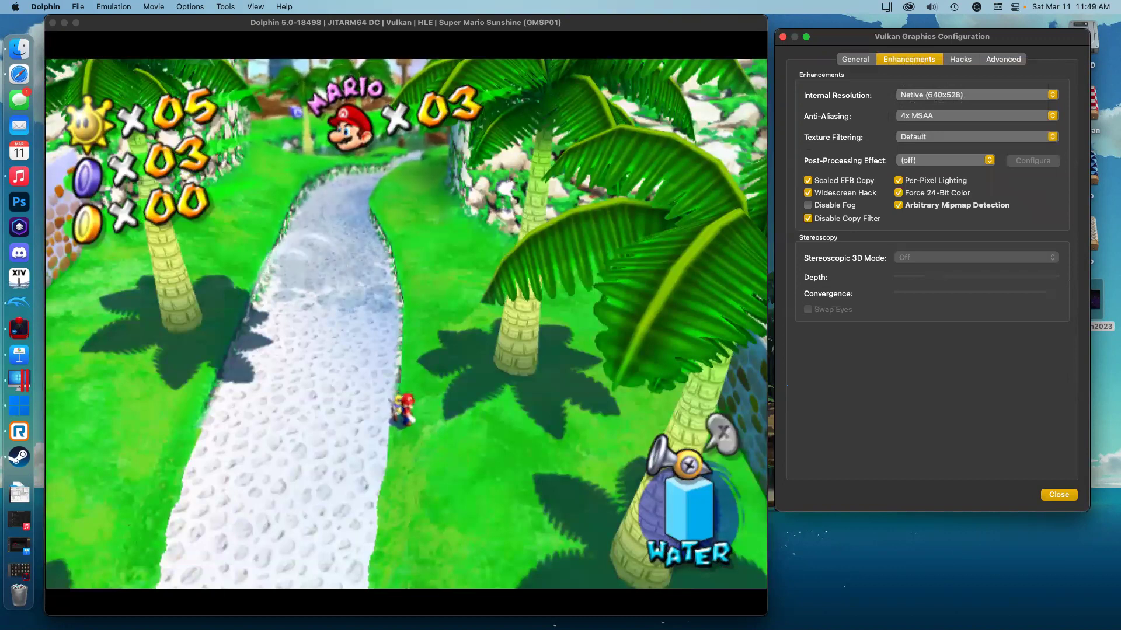
key("super+grave")
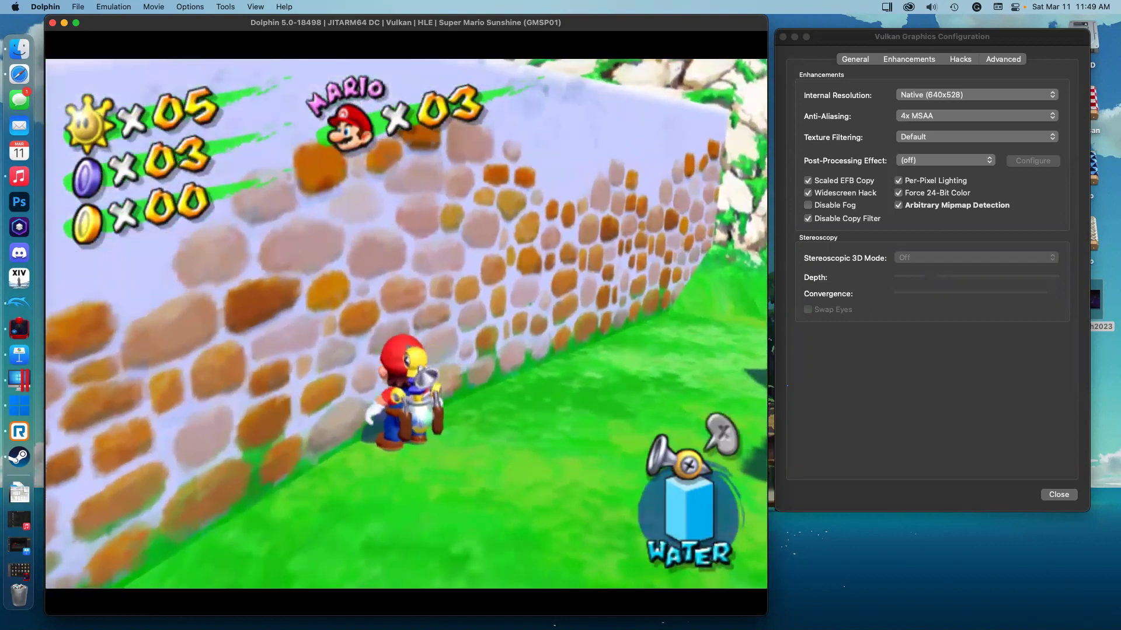
- Enable Load Custom Textures, then switch it off and on again to compare the wall textures in the game
left_click(1003, 59)
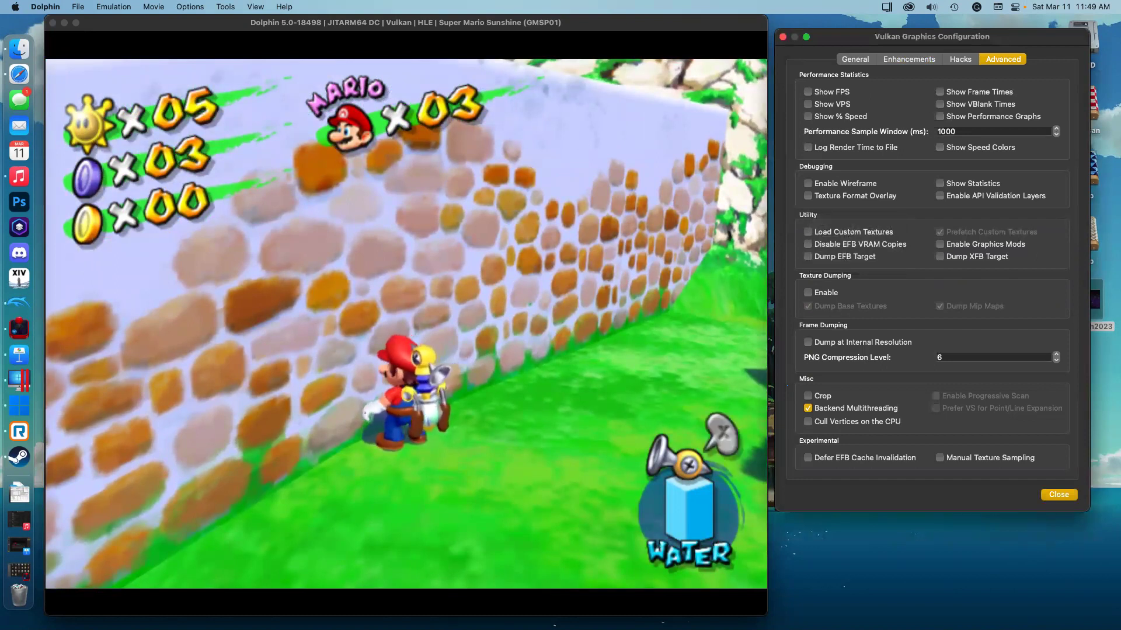
mouse_move(855, 195)
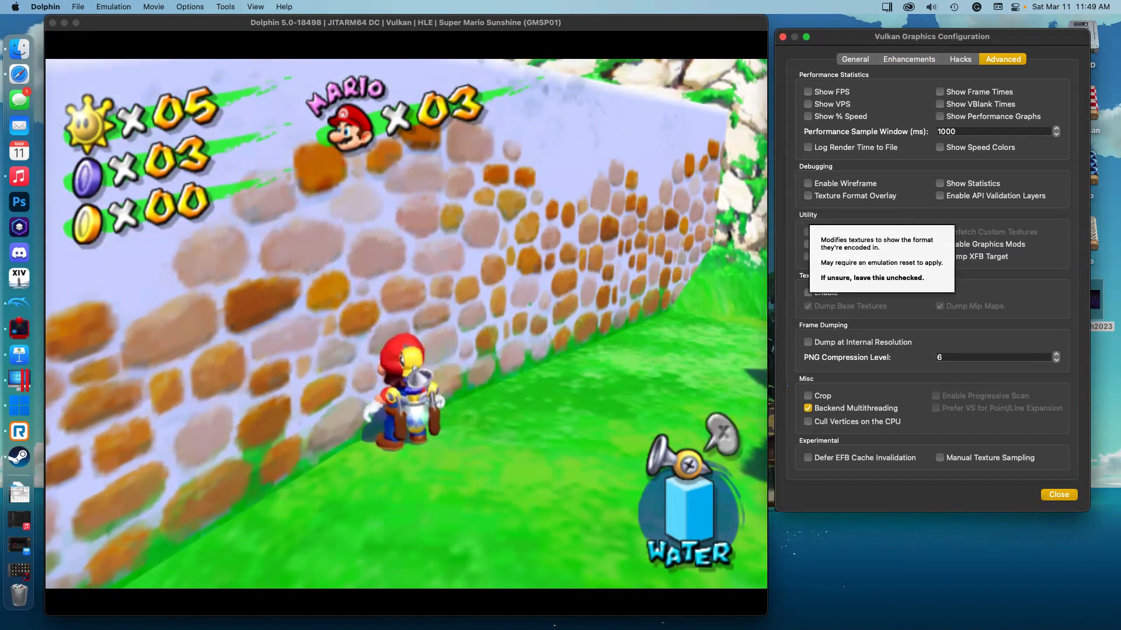
left_click(960, 59)
left_click(1002, 59)
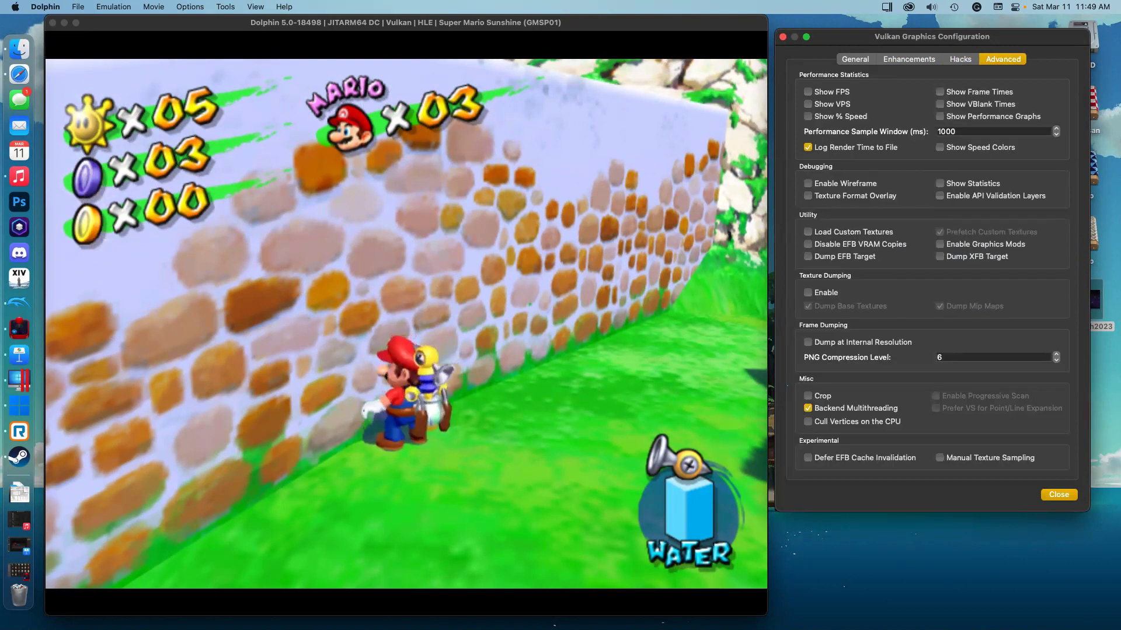
left_click(808, 232)
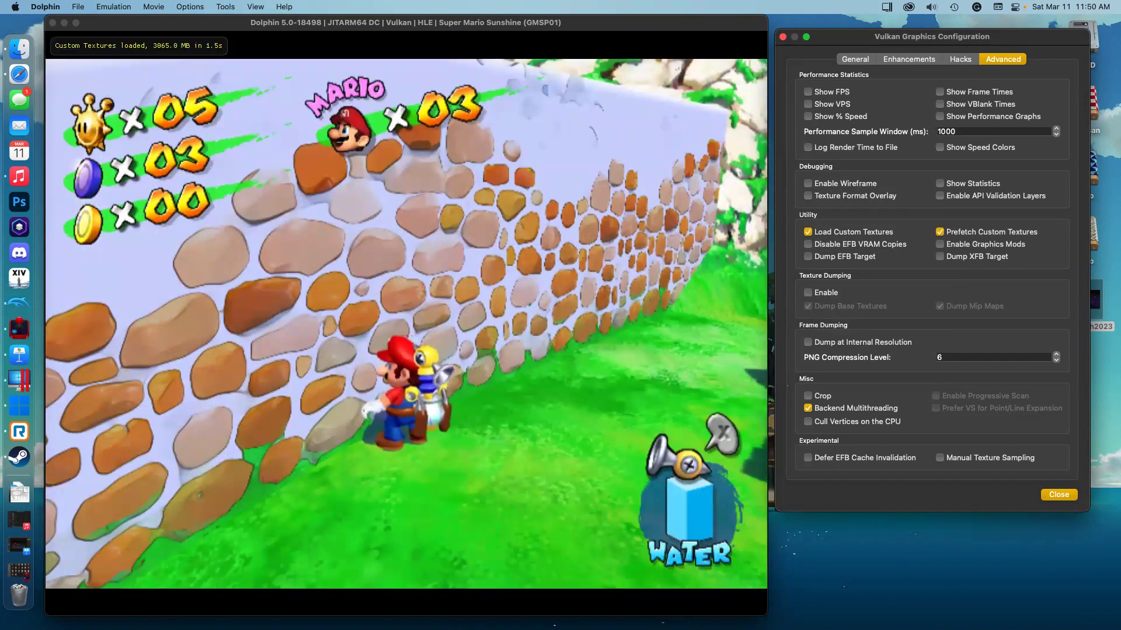
left_click(808, 232)
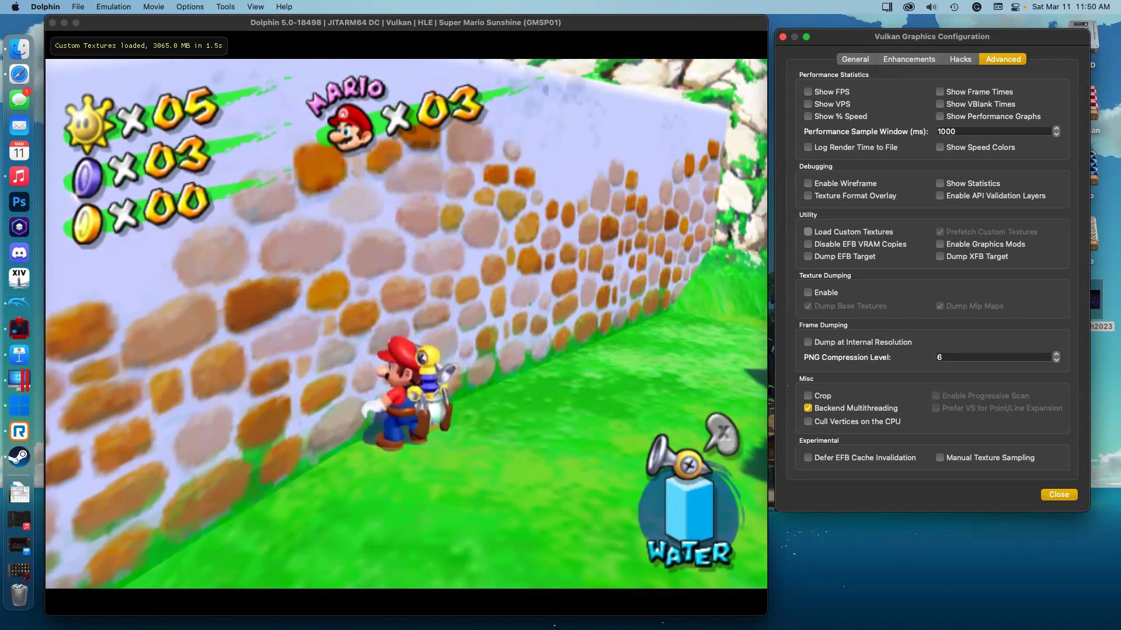
left_click(807, 231)
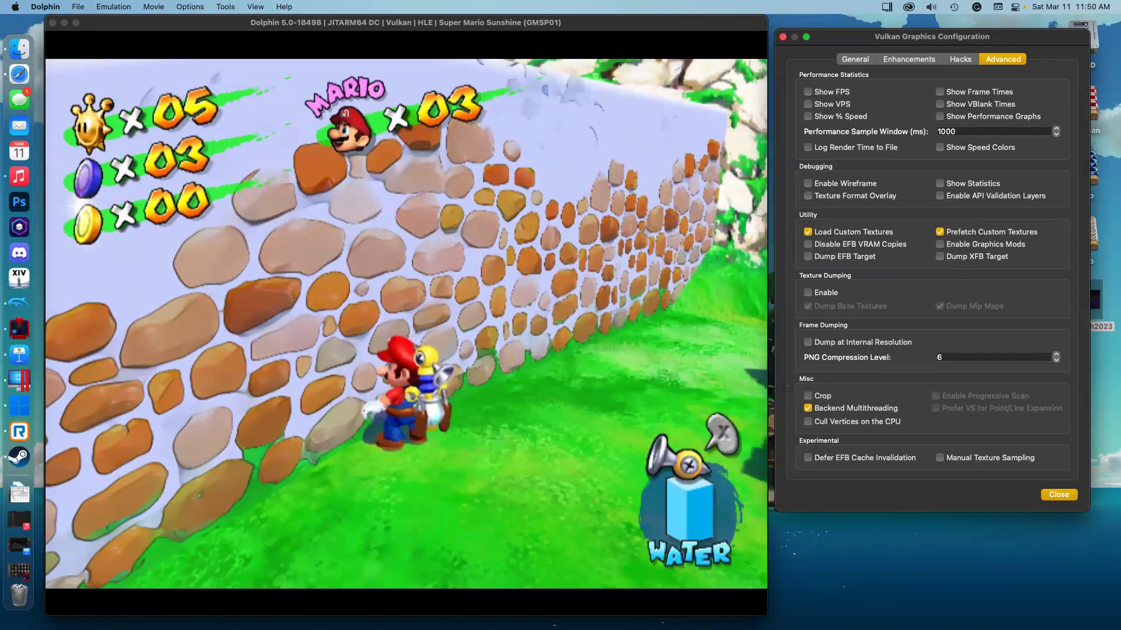
left_click(855, 59)
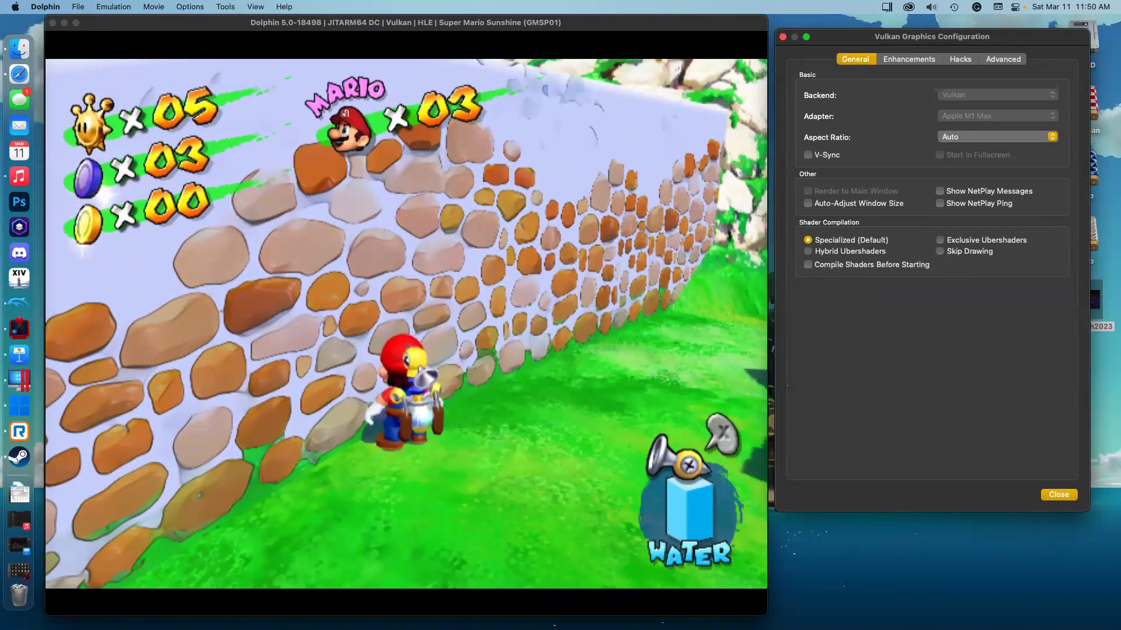
left_click(992, 136)
key("Escape")
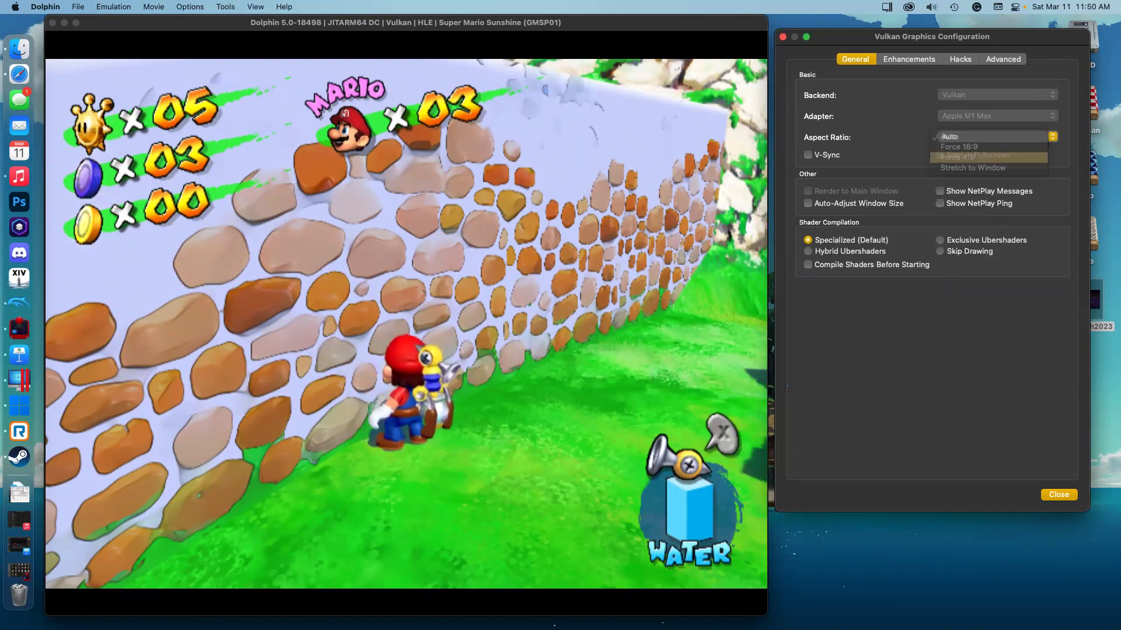
key("space")
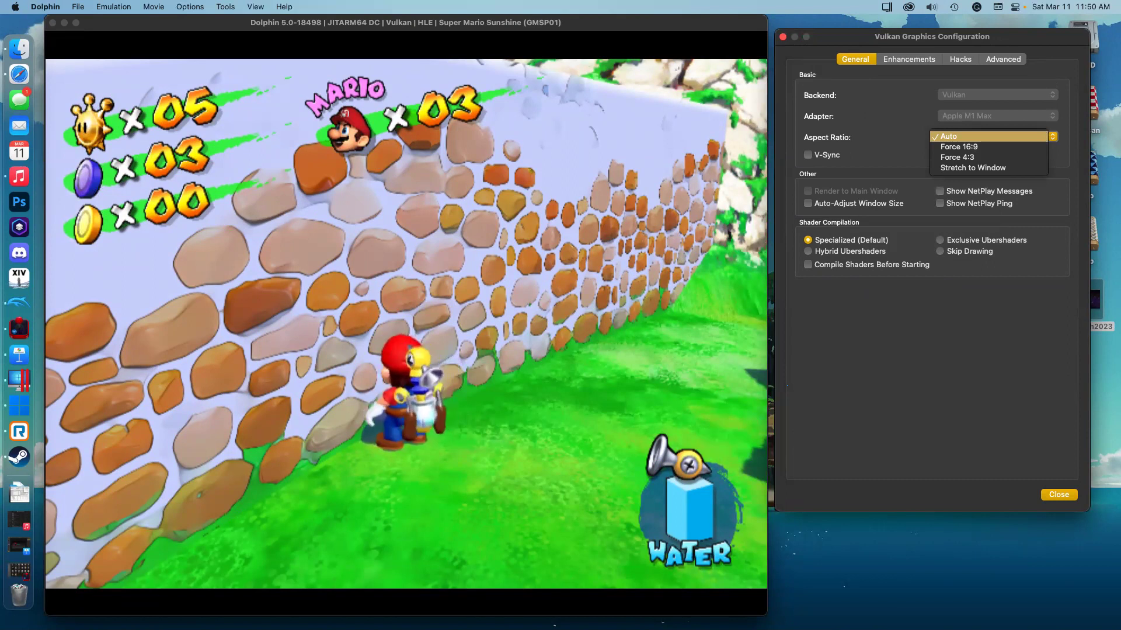
key("Escape")
- Set the internal resolution to 4x Native (2560x2112) for 1440p
key("ctrl+Tab")
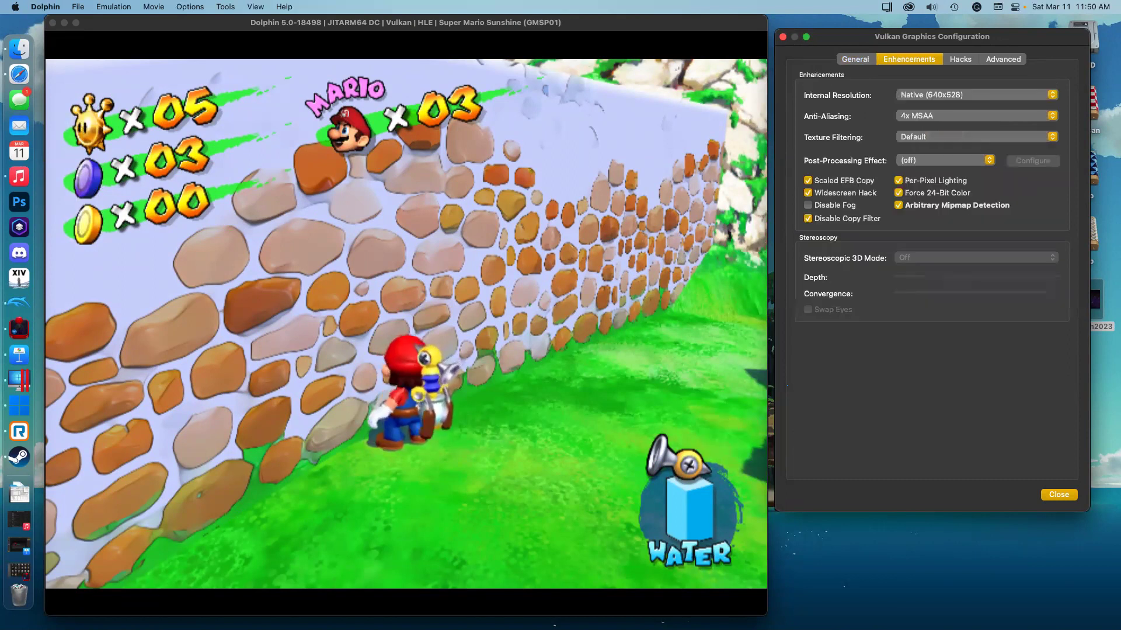
key("space")
key("Down")
key("Down")
key("Down")
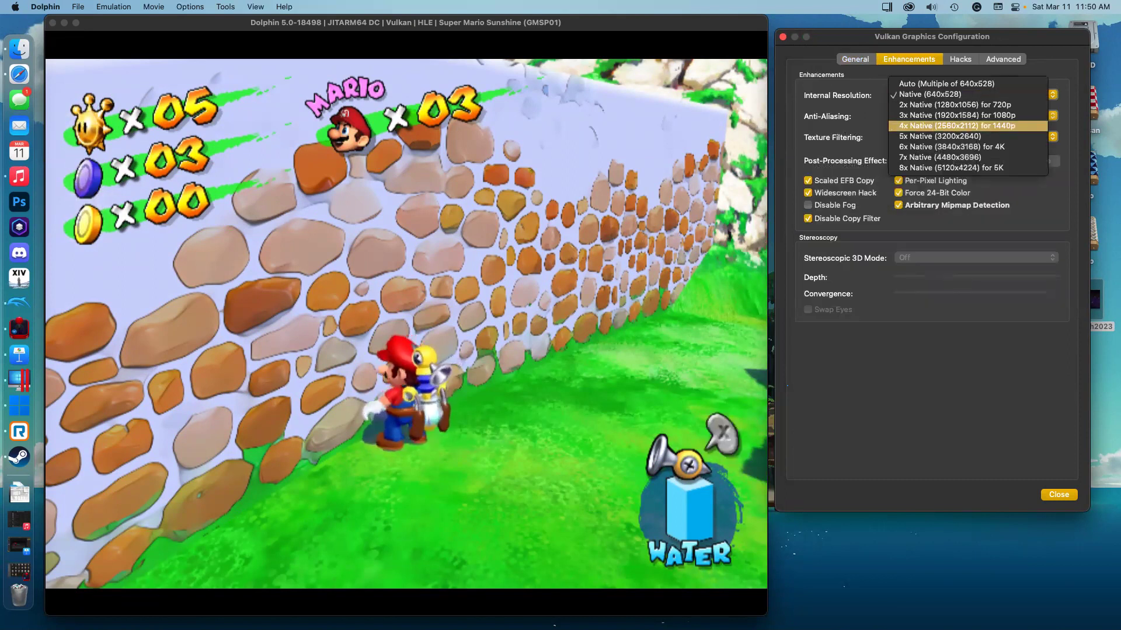
key("Return")
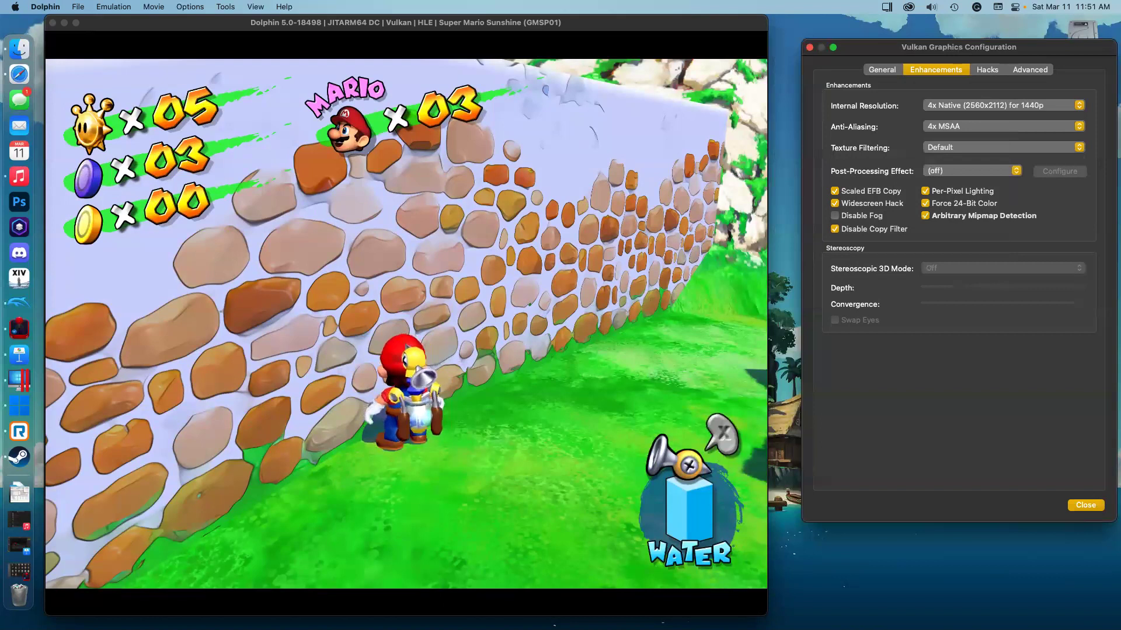
- Set the aspect ratio to Force 16:9 and look around the level in the full-screen game
left_click(882, 69)
left_click(1018, 147)
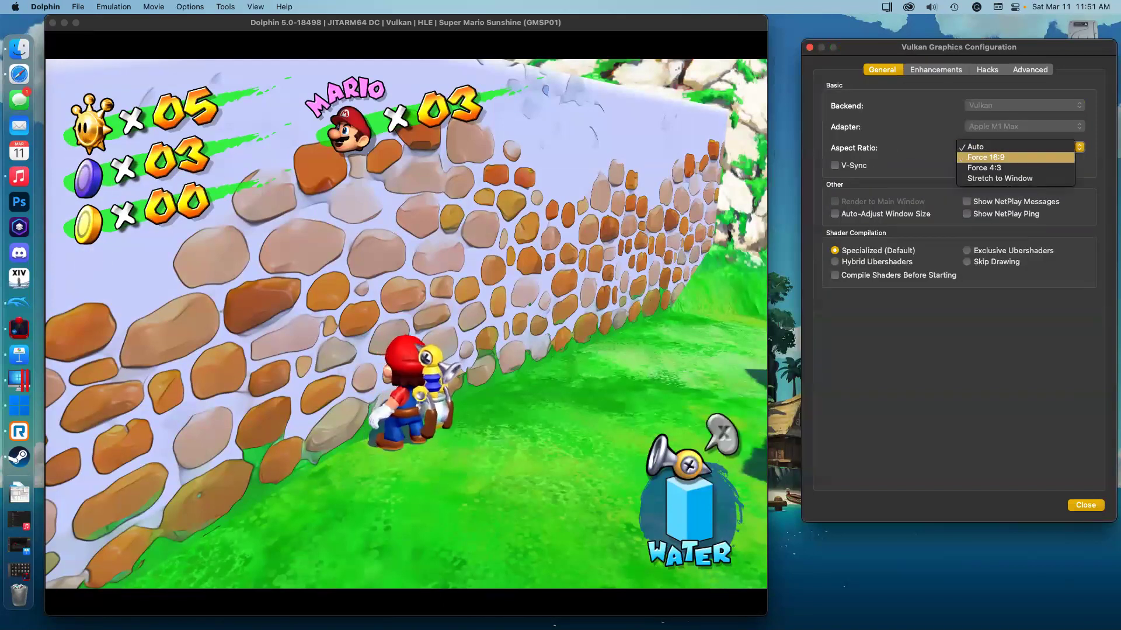
left_click(986, 157)
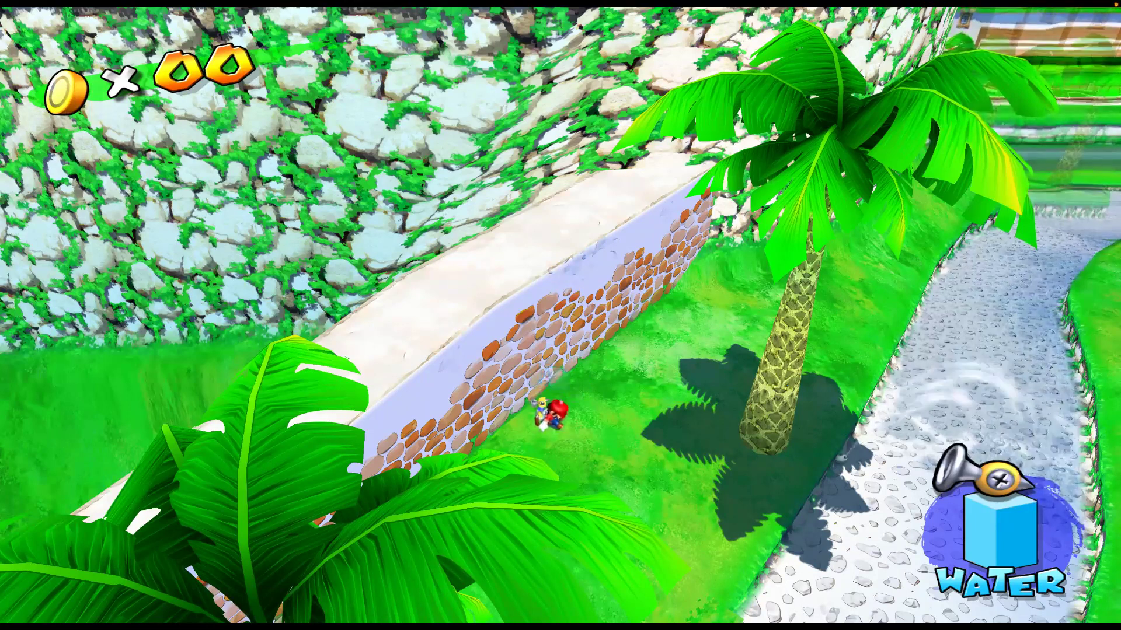
key("Left")
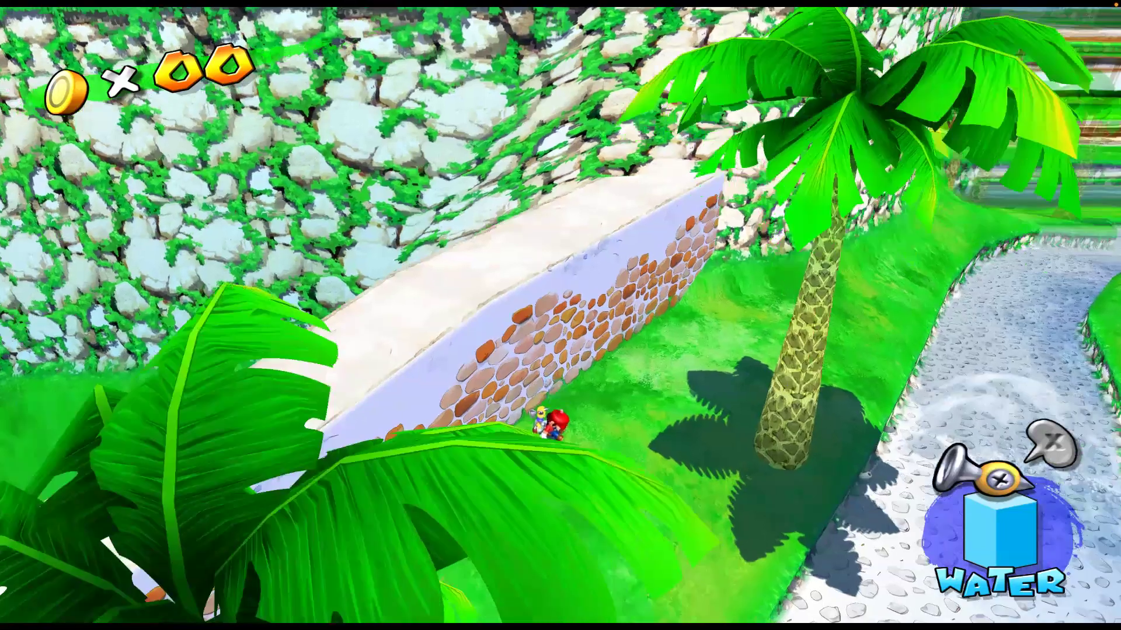
- Look at the stone wall in the game, leave full screen, and stop the current emulation
key("Left")
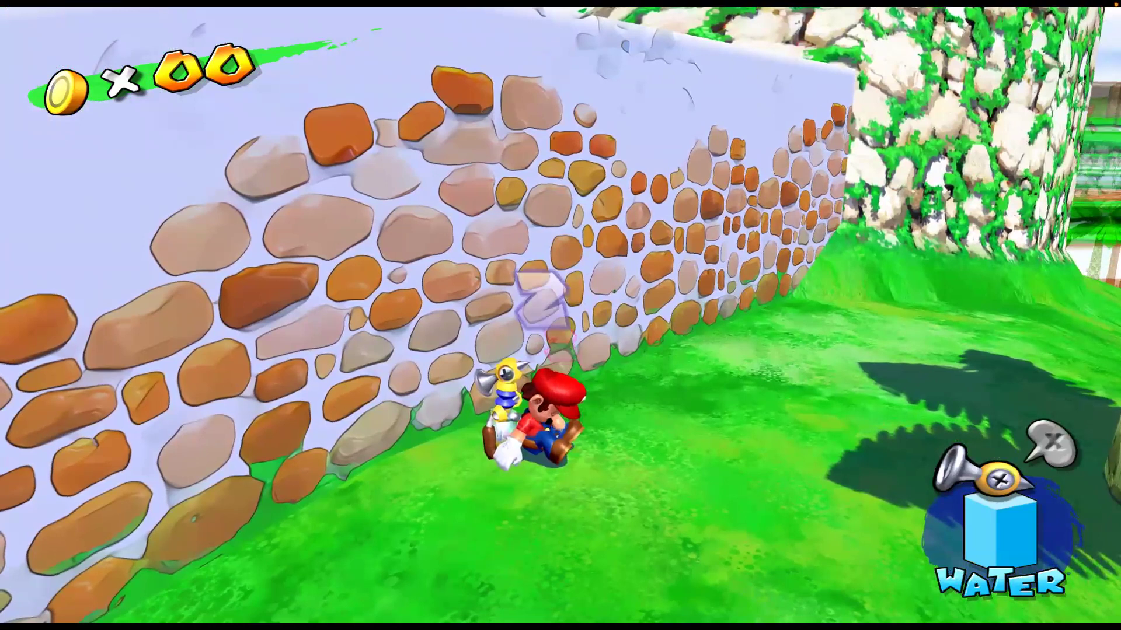
mouse_move(560, 1)
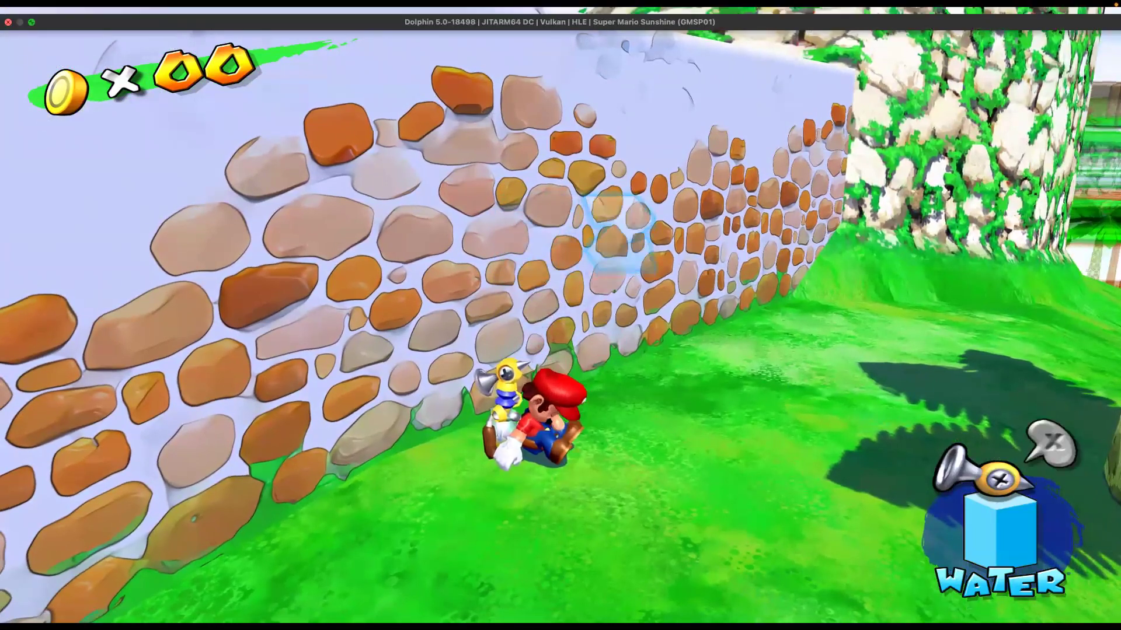
key("ctrl+super+f")
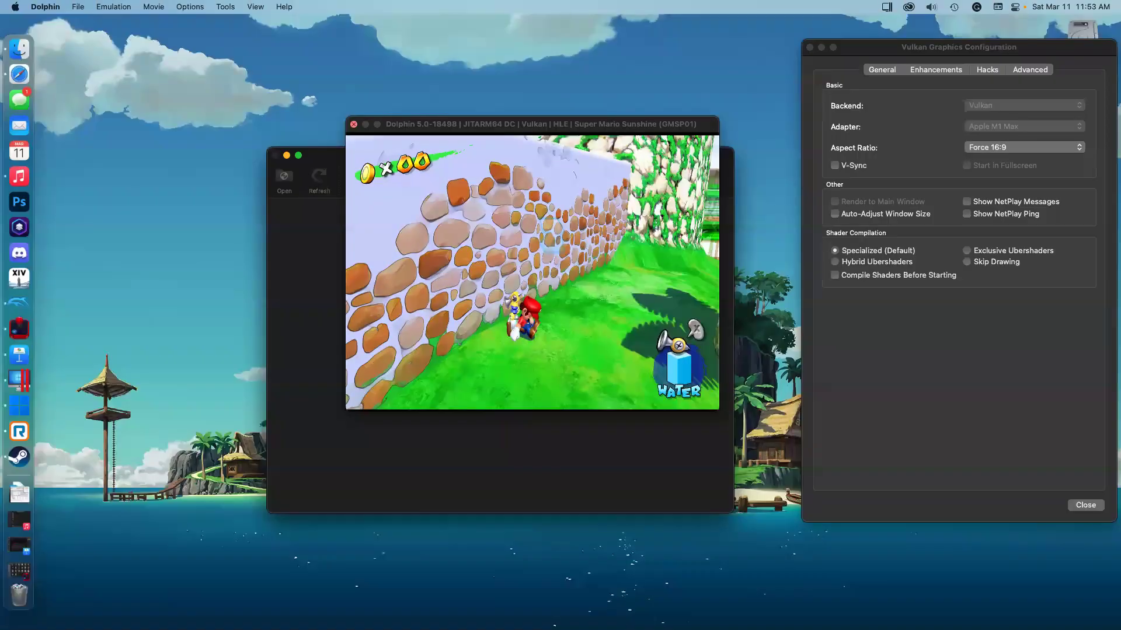
left_click(354, 124)
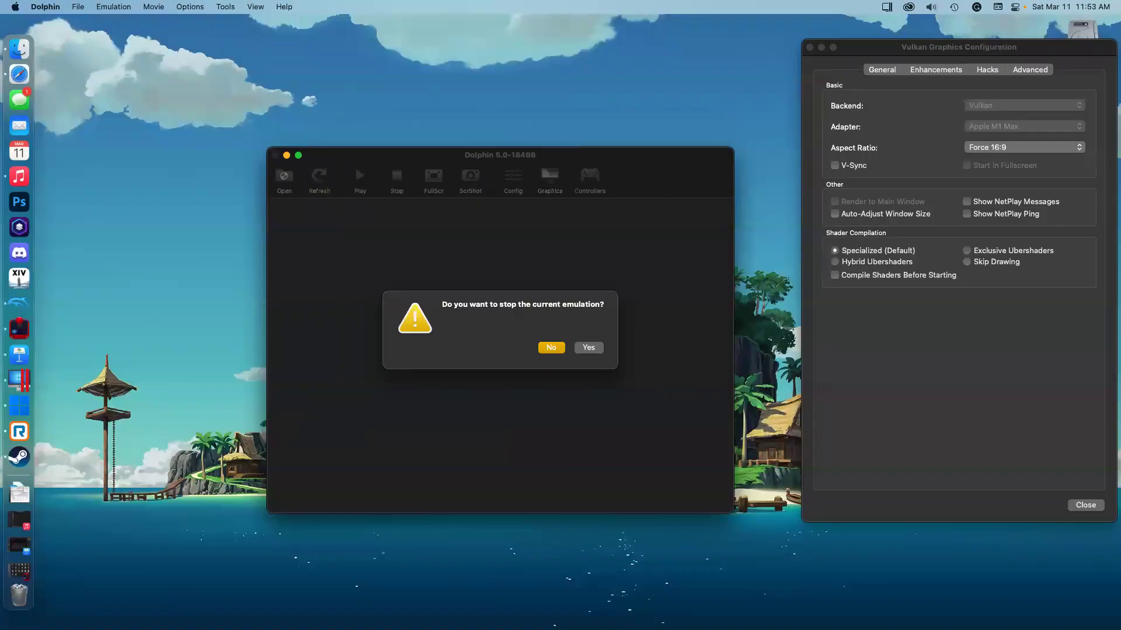
key("Tab")
key("space")
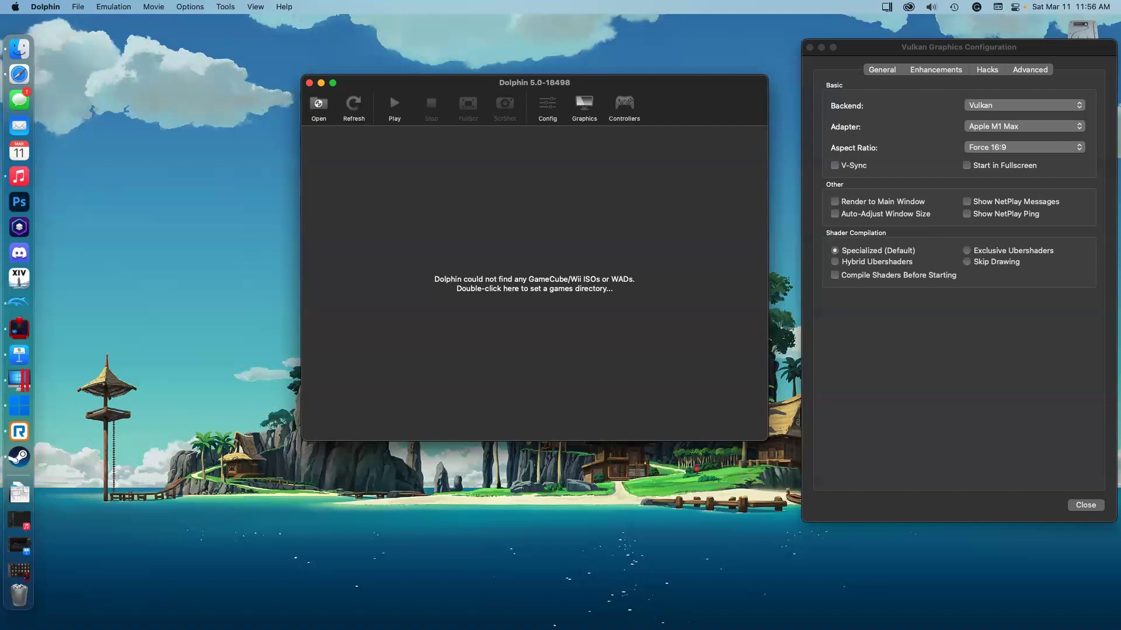
- Switch to the App Store and show its Arcade section
left_click(15, 7)
left_click(32, 56)
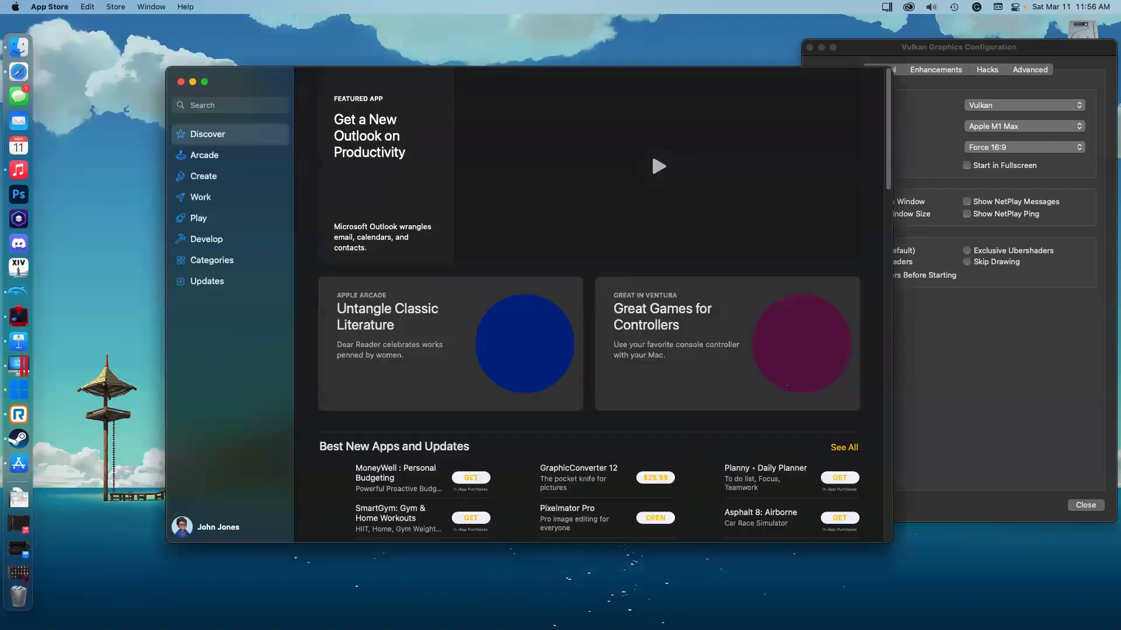
left_click(205, 155)
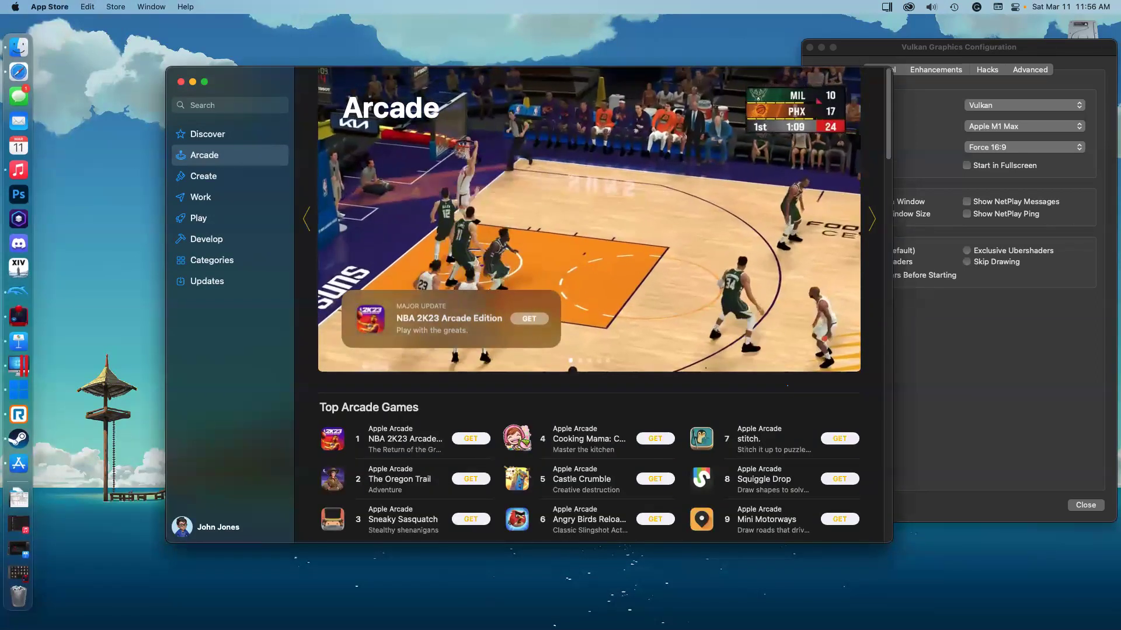
- Move and enlarge the App Store window to view the Arcade games, and quit the App Store
left_click_drag(245, 82, 159, 41)
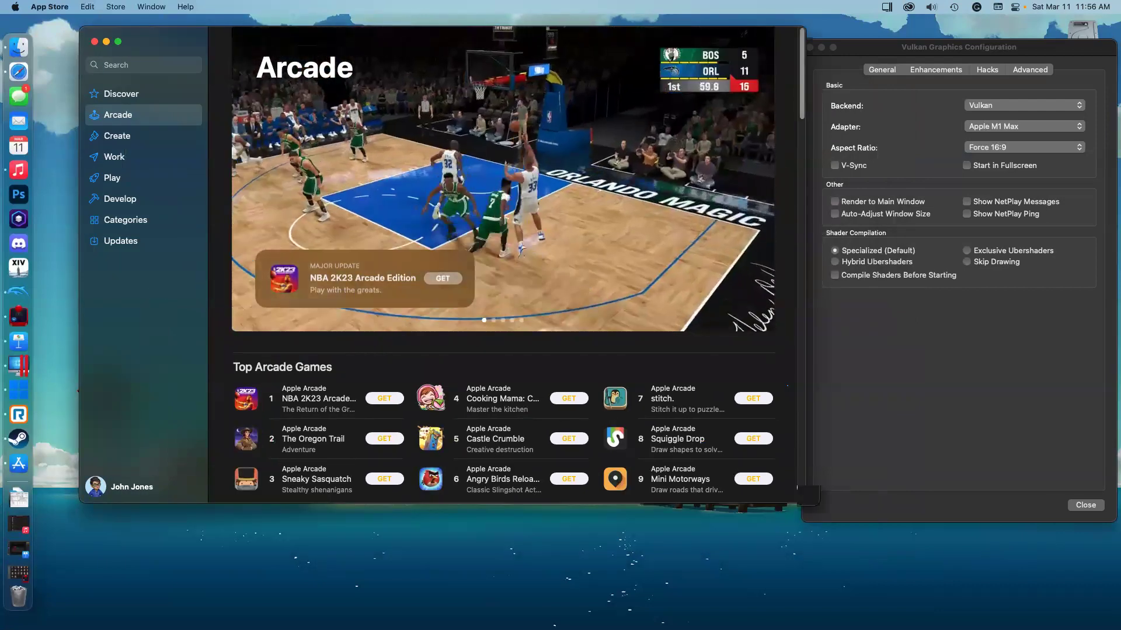
left_click_drag(804, 502, 936, 599)
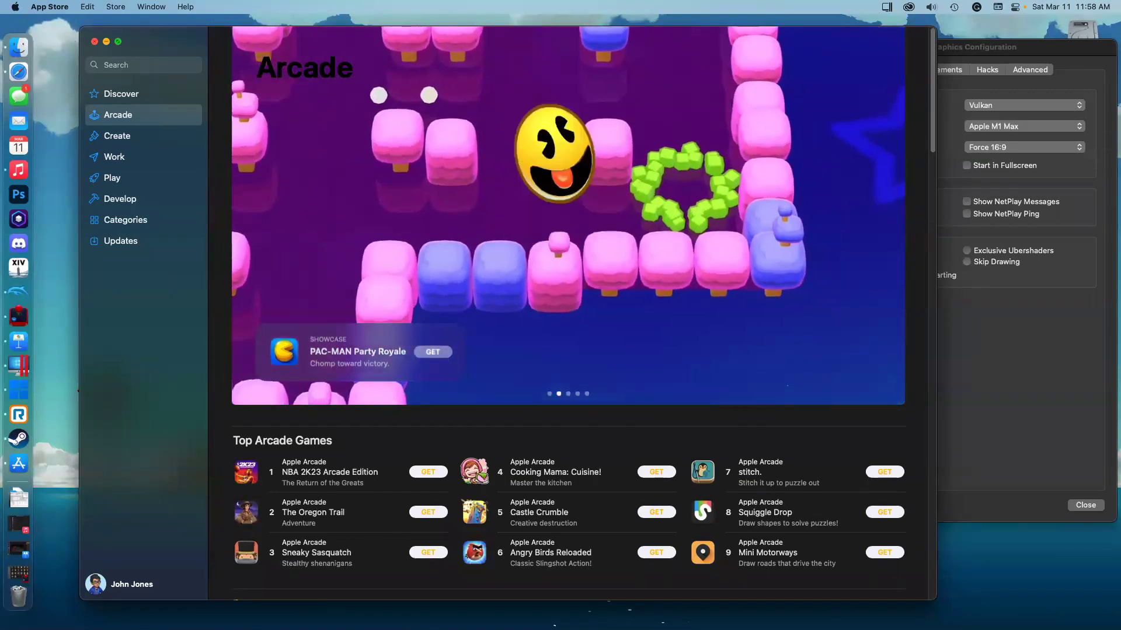
key("super+q")
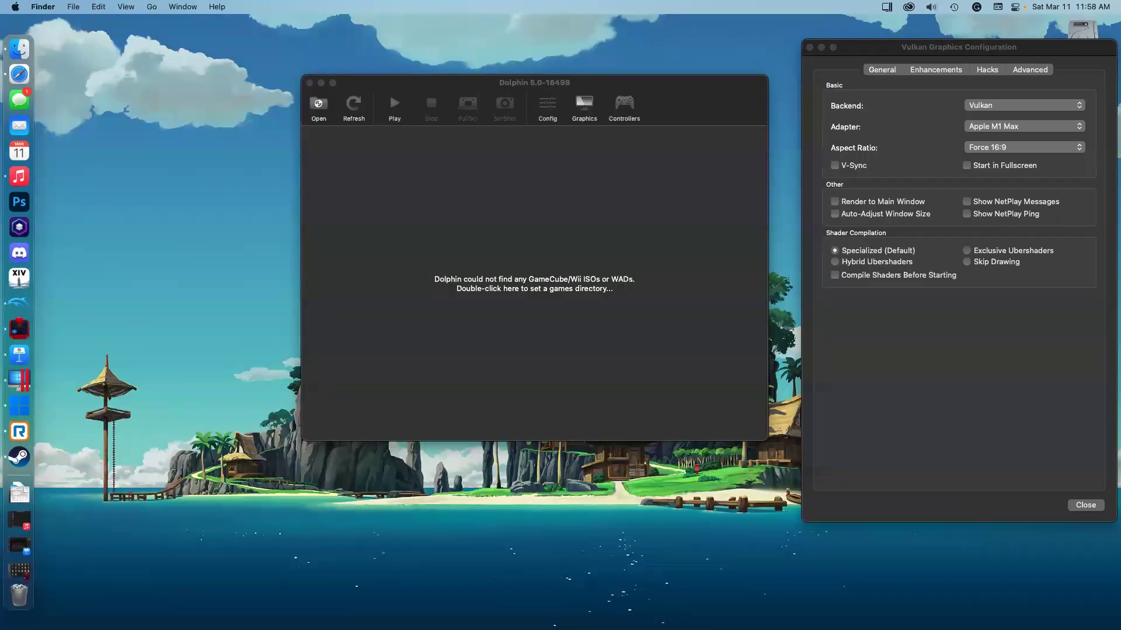